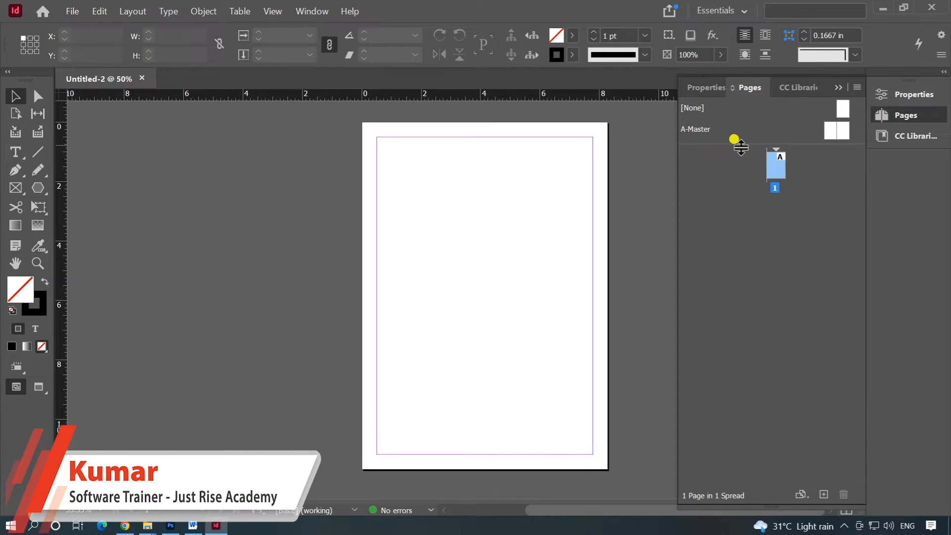
Step: View the A-Master spread and return to page 1
double_click(837, 131)
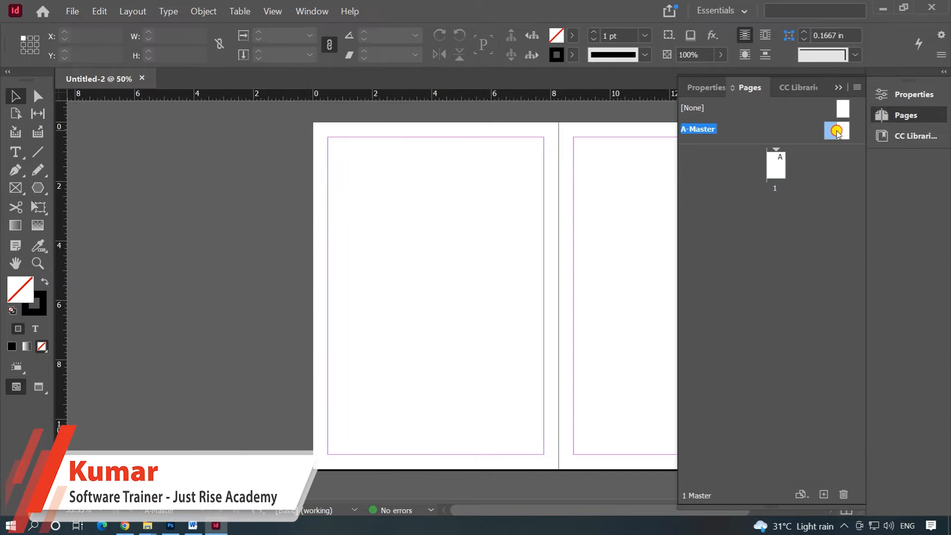
drag(586, 204, 427, 211)
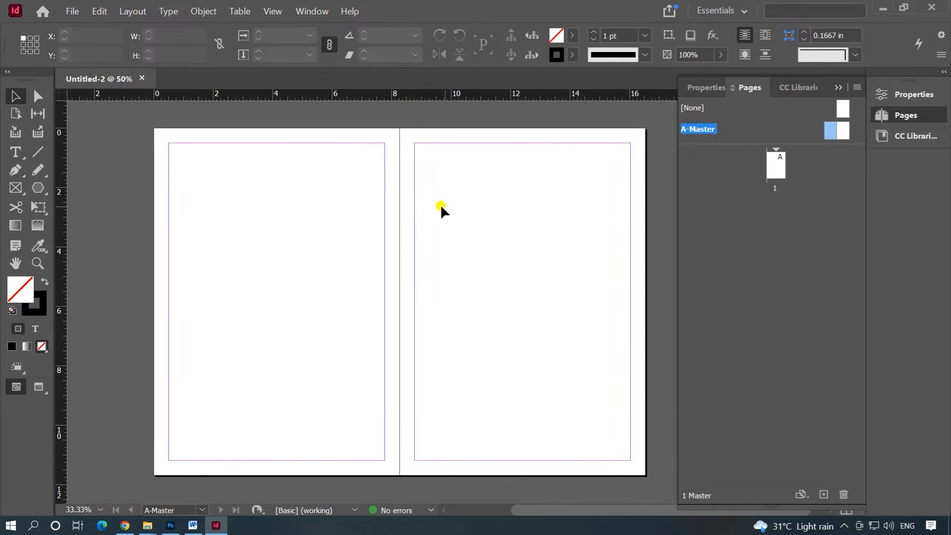
double_click(778, 171)
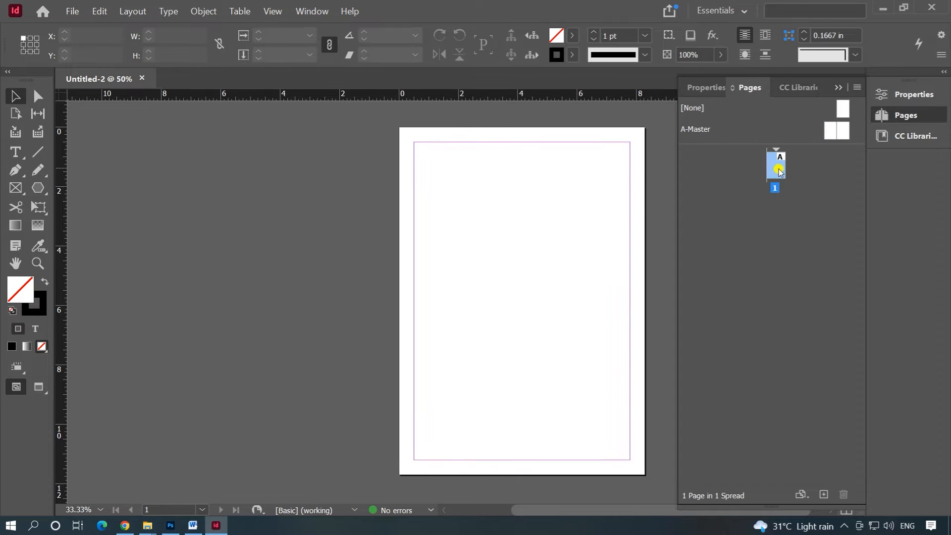
drag(587, 195, 544, 195)
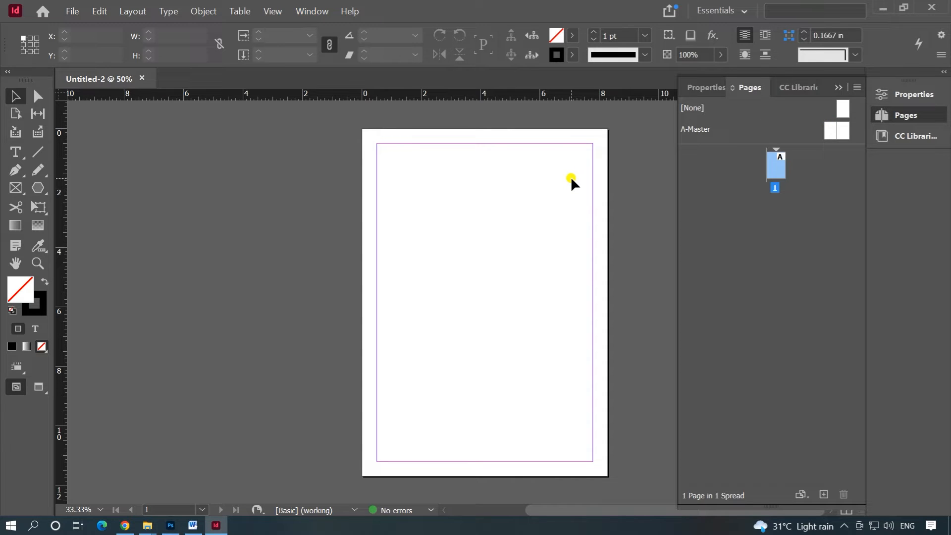
Step: Draw a rectangle about 7.27 in wide and 1.65 in high along the top margin of A-Master's right-hand page
double_click(830, 132)
drag(488, 198, 328, 196)
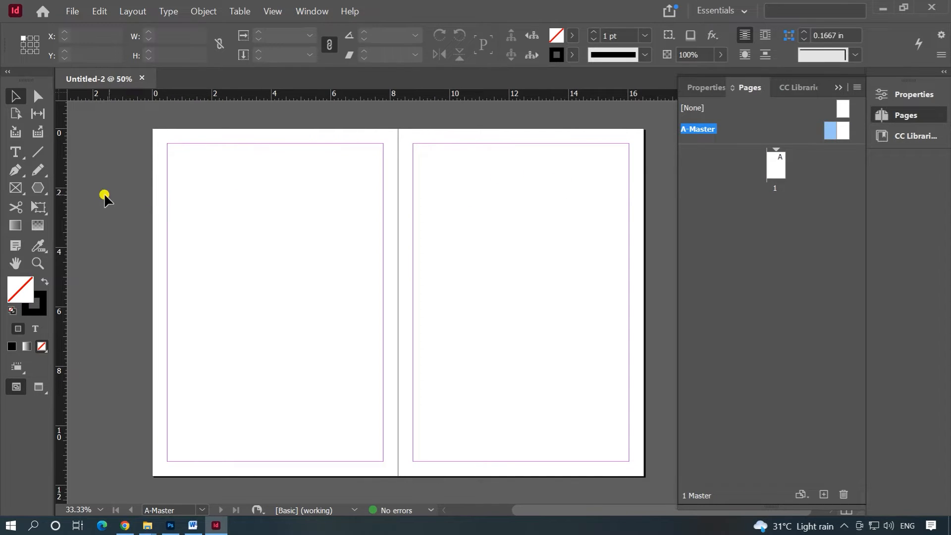
click(39, 186)
drag(38, 186, 88, 204)
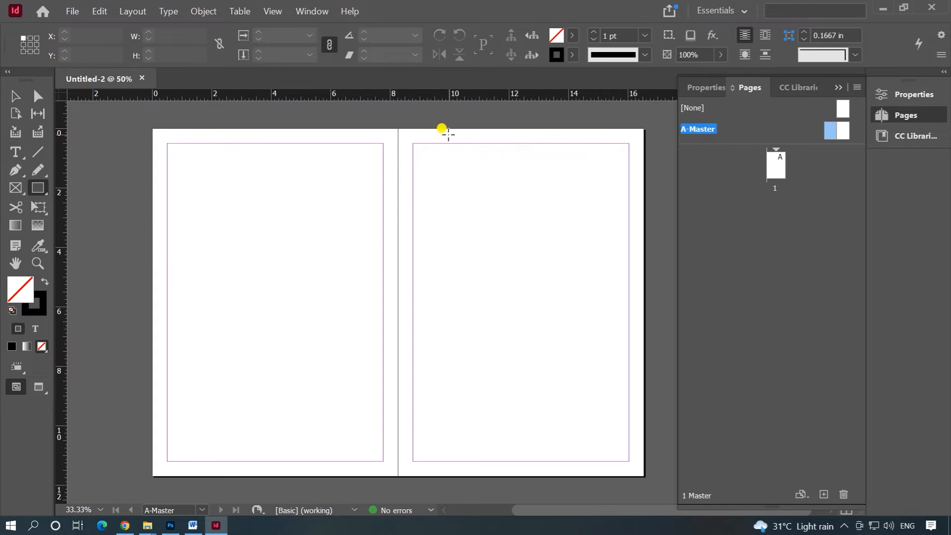
drag(413, 144, 624, 187)
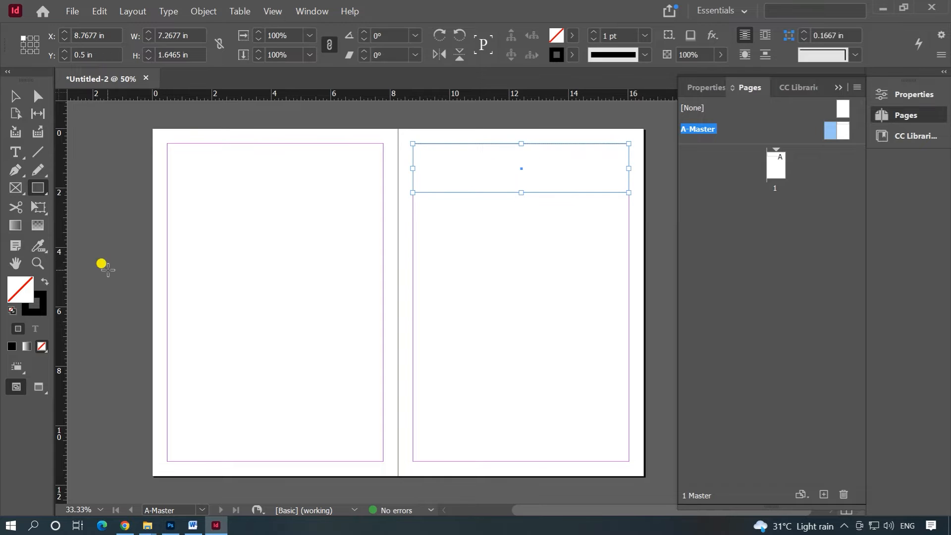
Step: Fill the rectangle on A-Master's right-hand page with green and deselect it
double_click(26, 295)
drag(317, 198, 312, 179)
click(590, 165)
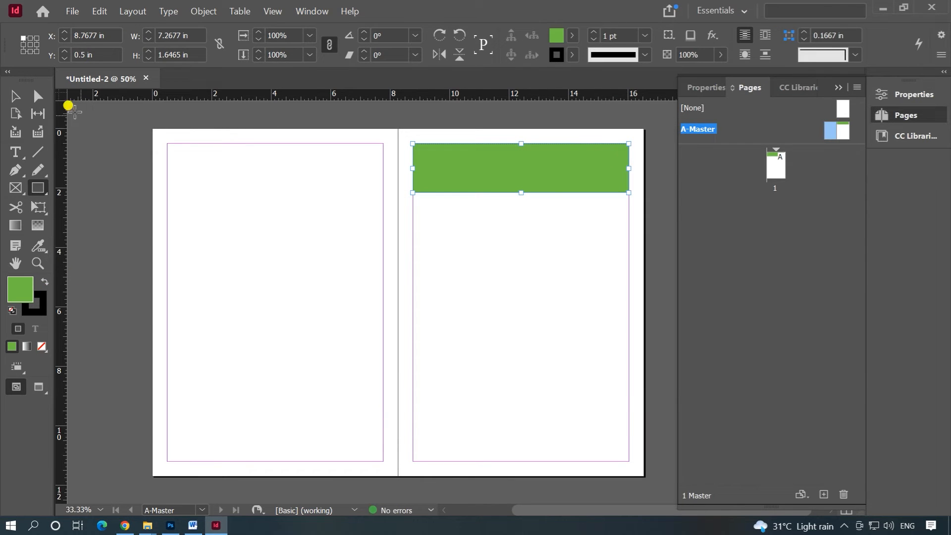
click(12, 95)
click(480, 195)
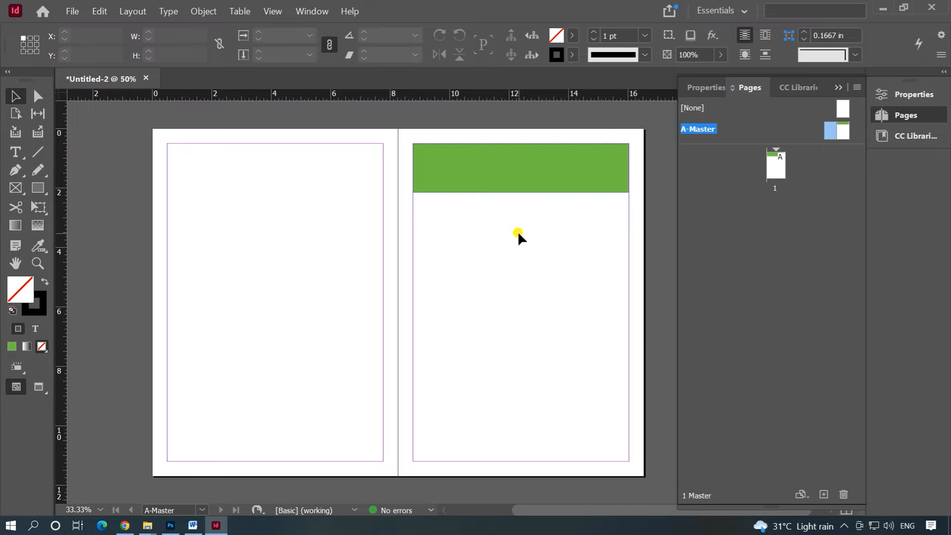
Step: Open page 1 and add two pages after it based on A-Master
double_click(778, 171)
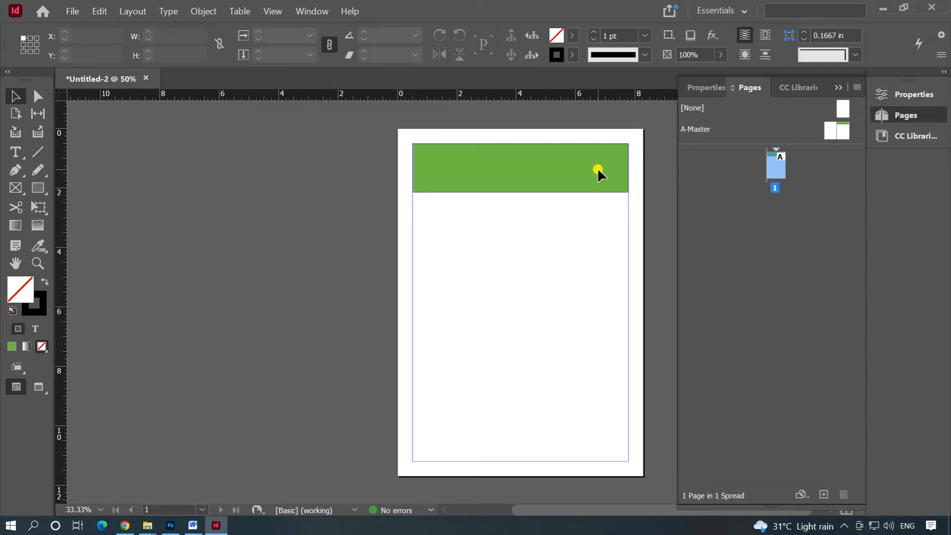
click(824, 495)
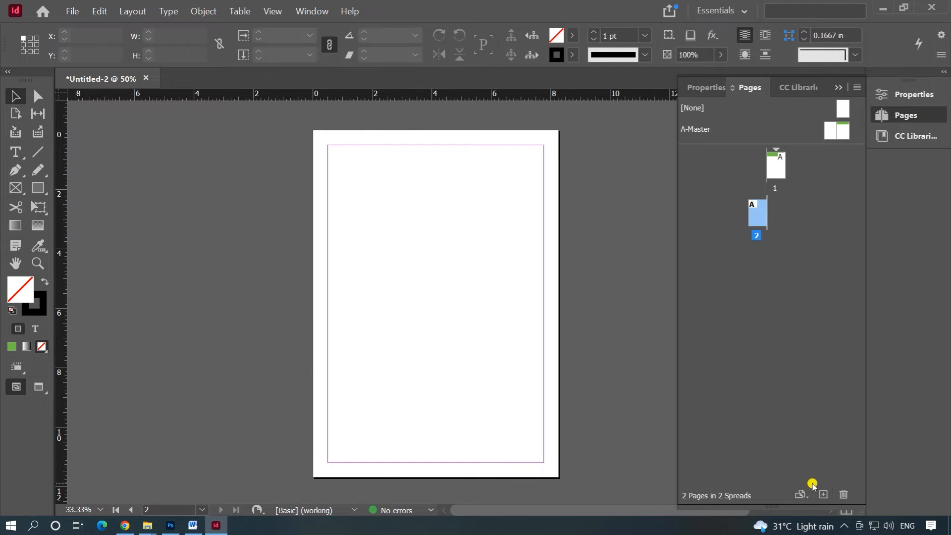
click(823, 495)
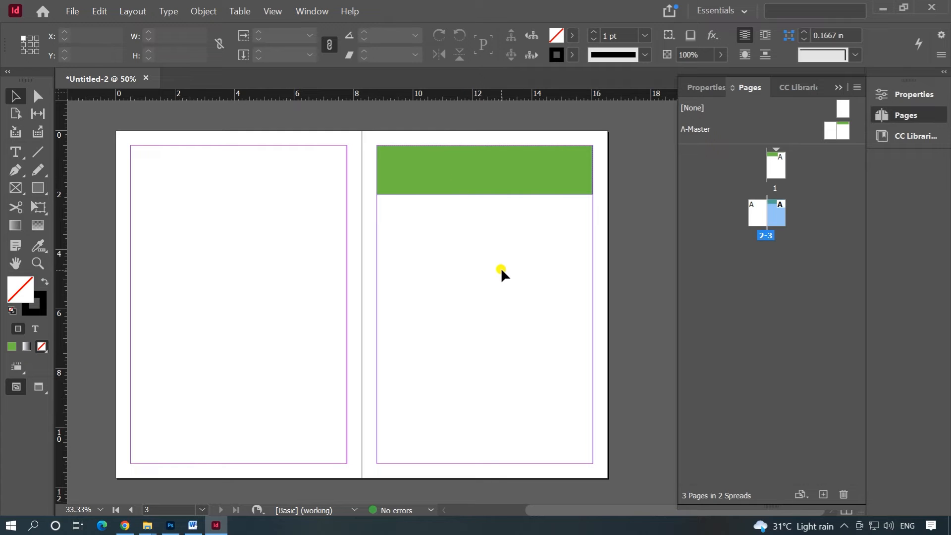
Step: Draw a hexagon about 4.33 in wide and 4.15 in high on A-Master's left-hand page
double_click(831, 131)
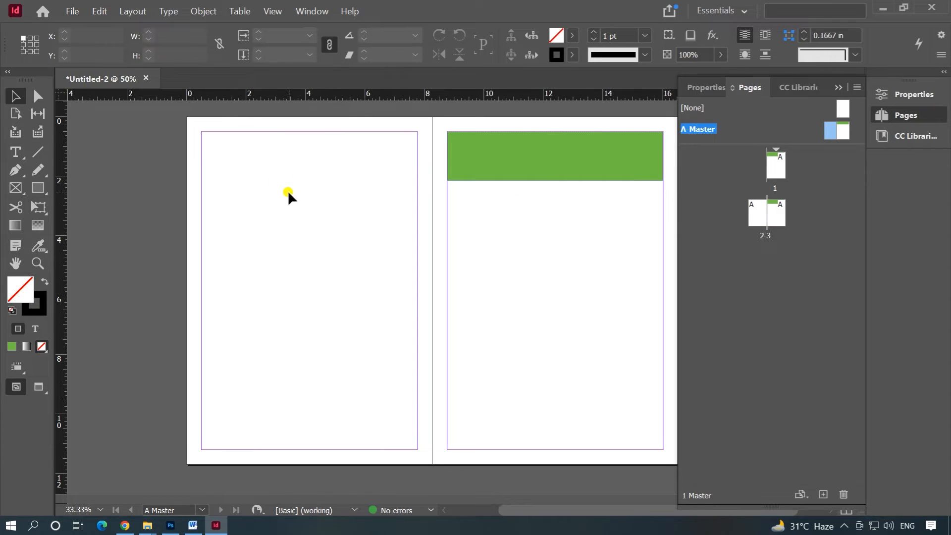
mouse_move(37, 188)
mouse_down()
mouse_move(74, 197)
mouse_move(85, 238)
mouse_up()
mouse_move(259, 203)
mouse_down()
mouse_move(256, 212)
mouse_move(353, 306)
mouse_move(383, 323)
mouse_up()
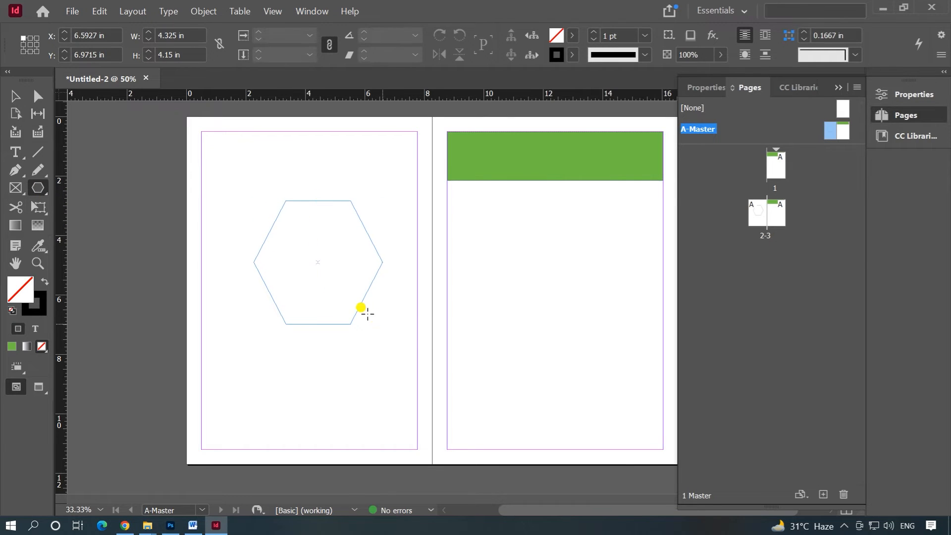
Step: Fill the hexagon on A-Master's left-hand page with red (#ff3229) and deselect it
double_click(25, 296)
click(312, 330)
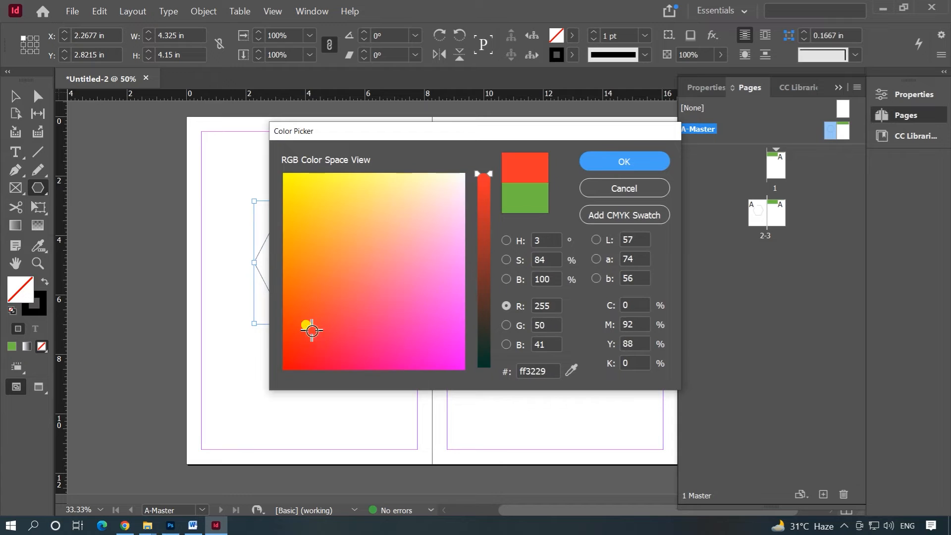
click(635, 175)
click(13, 97)
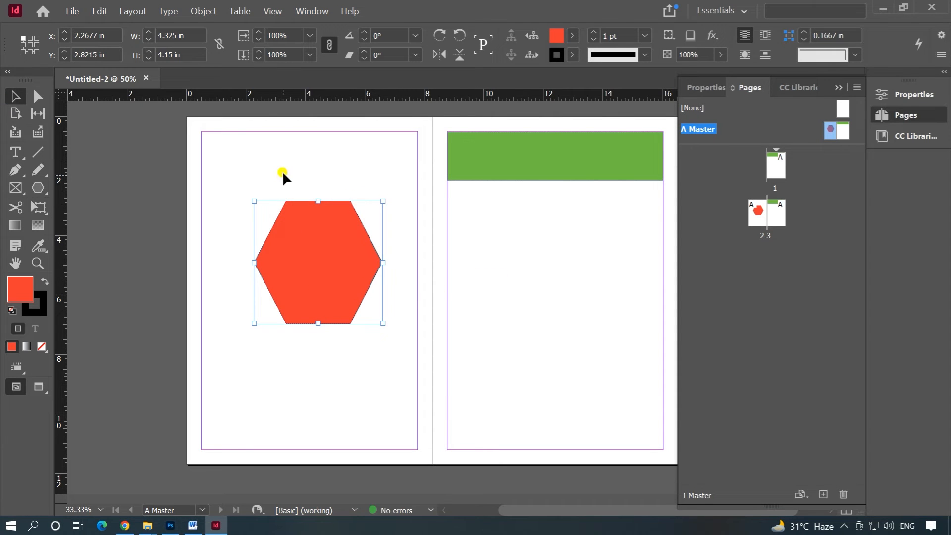
click(298, 179)
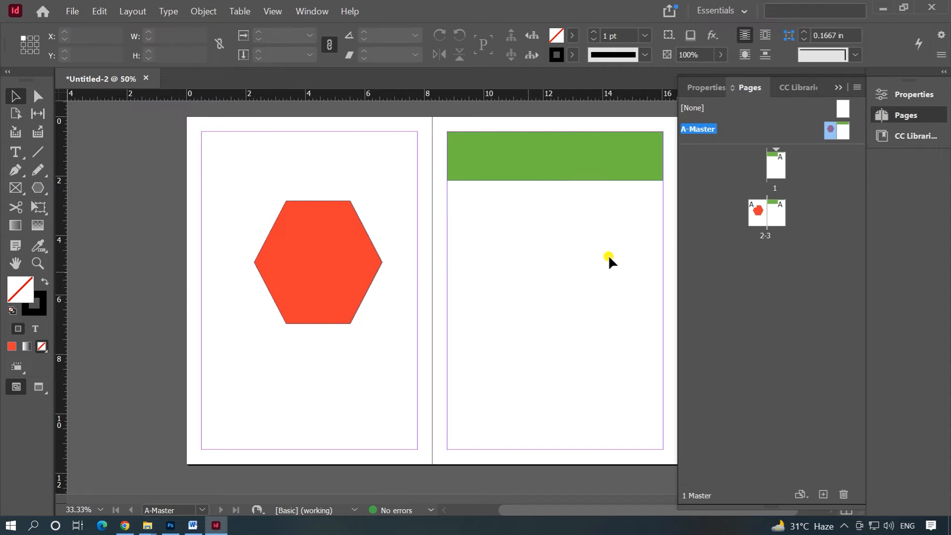
Step: Open the page 2–3 spread and add two more pages to the end of the document
double_click(771, 222)
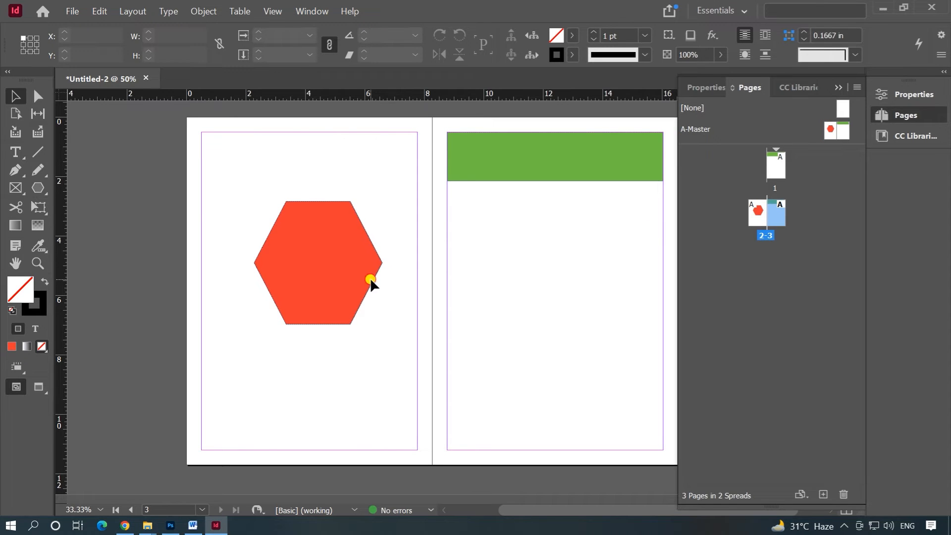
scroll(549, 285, right, 3)
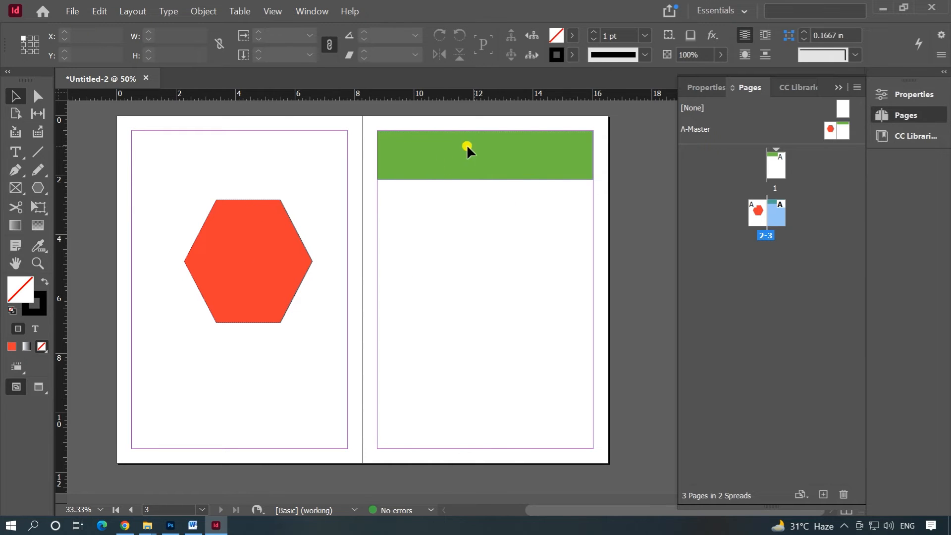
scroll(519, 168, down, 1)
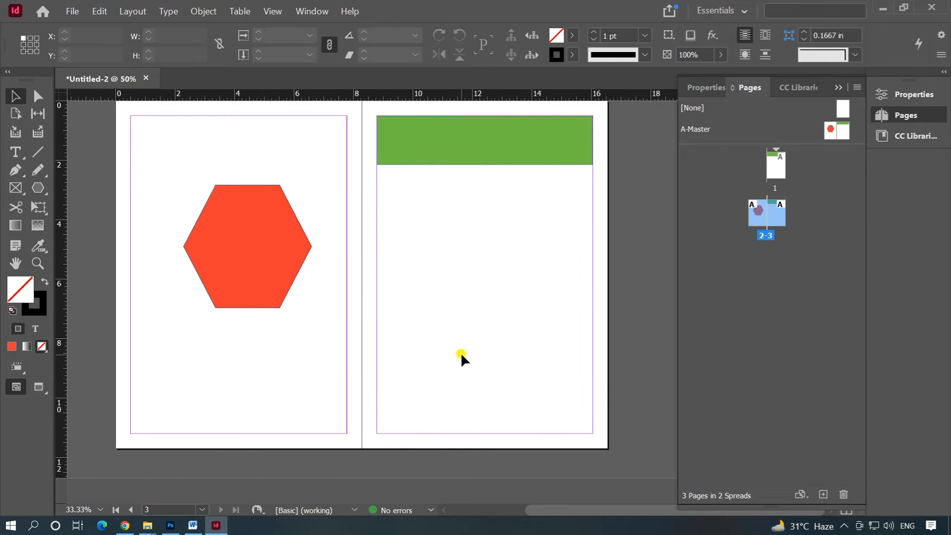
click(823, 493)
click(822, 493)
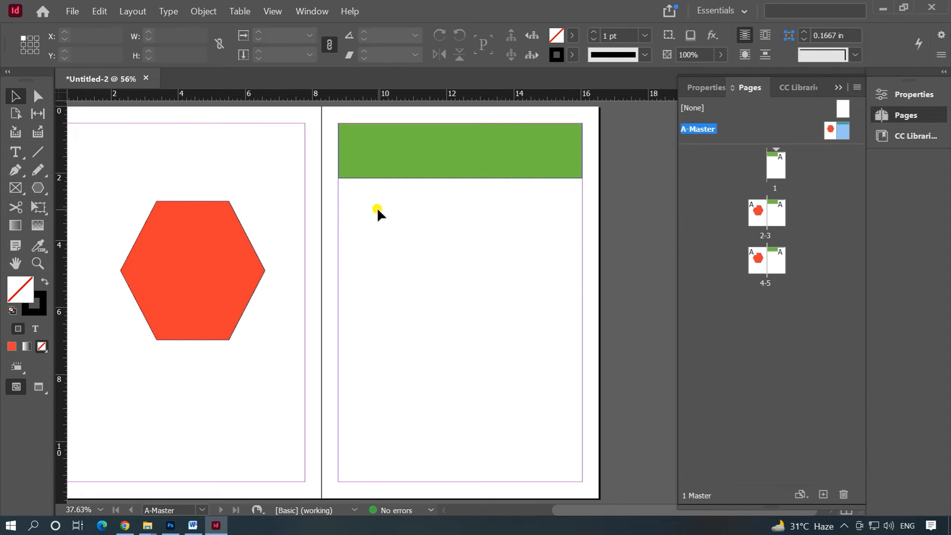
Step: Compare the A-Master spread with pages 2–3 and try to select the master shapes on pages 2–3
drag(223, 243, 252, 244)
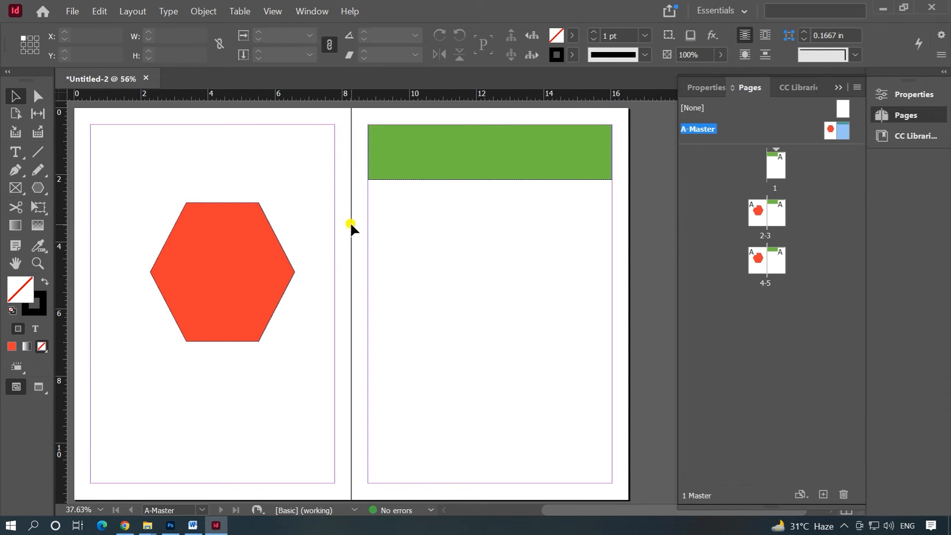
double_click(770, 219)
double_click(760, 222)
double_click(766, 235)
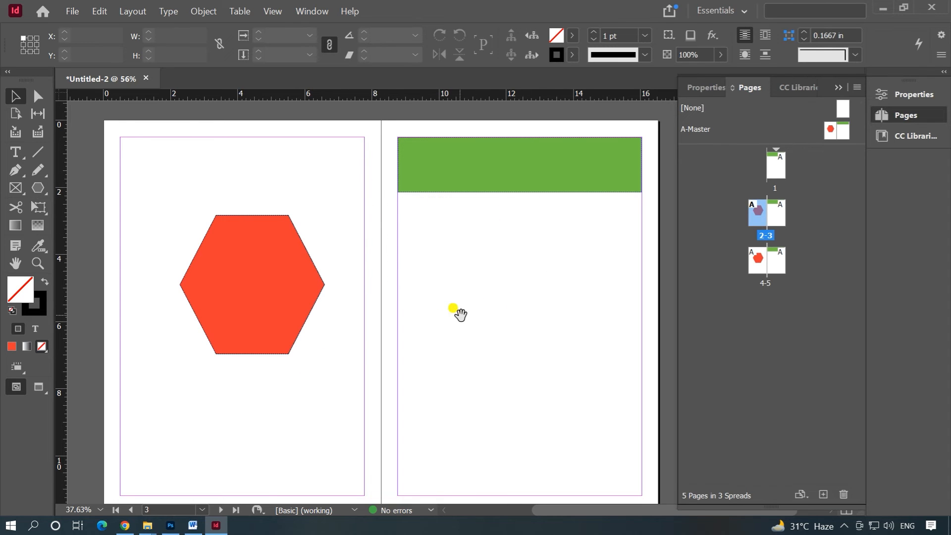
drag(461, 315, 418, 300)
drag(145, 139, 547, 377)
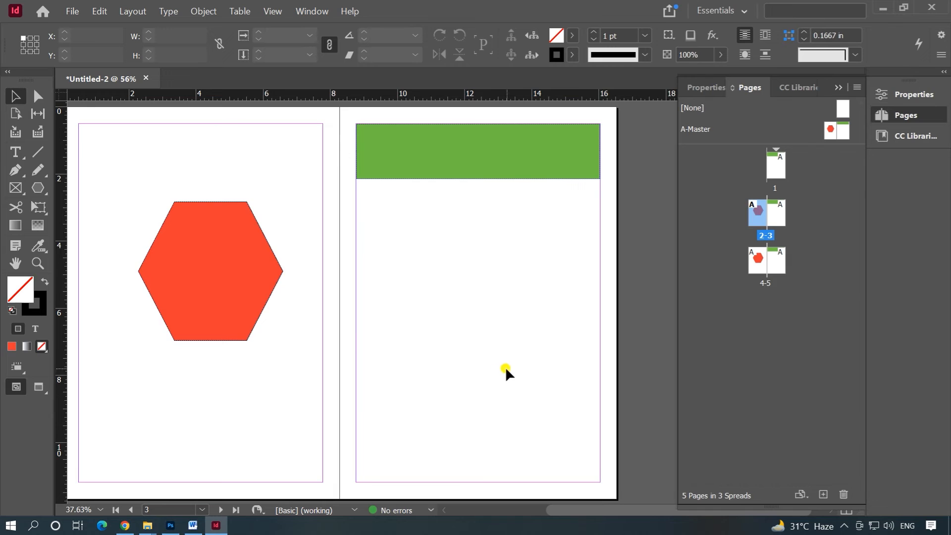
Step: Override all master page items on page 2
scroll(471, 358, down, 3)
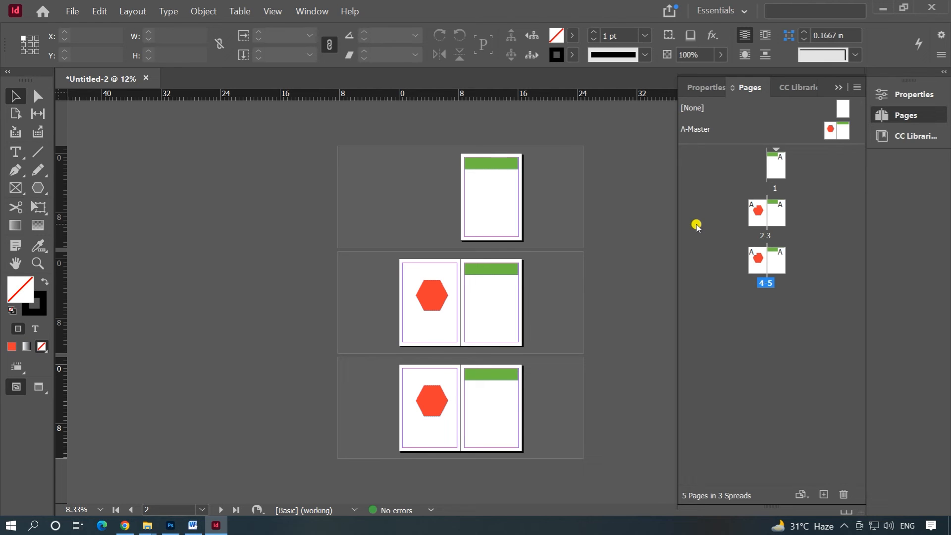
click(758, 220)
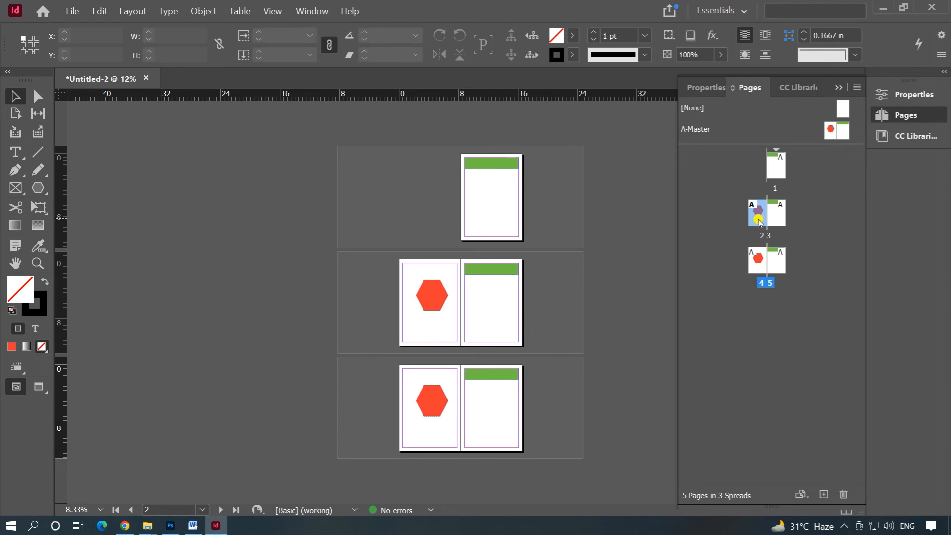
right_click(759, 221)
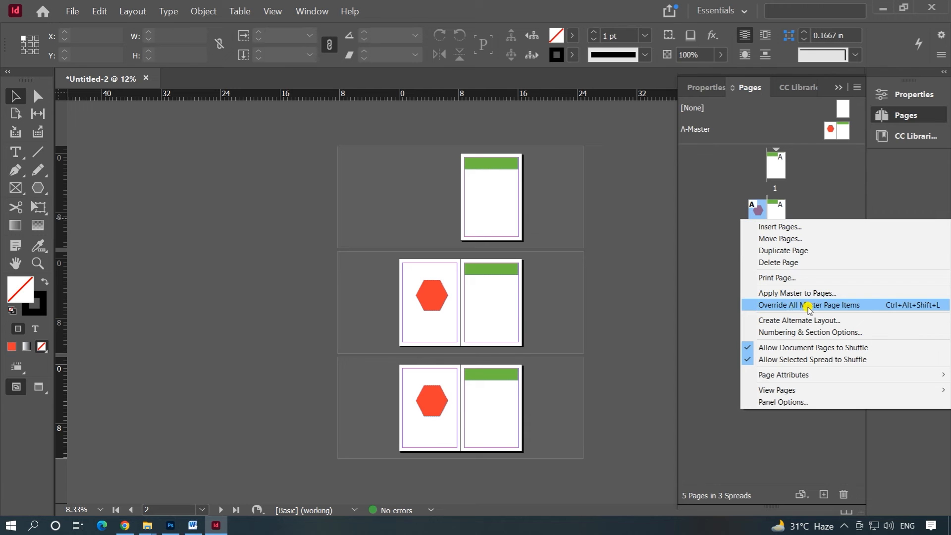
click(835, 305)
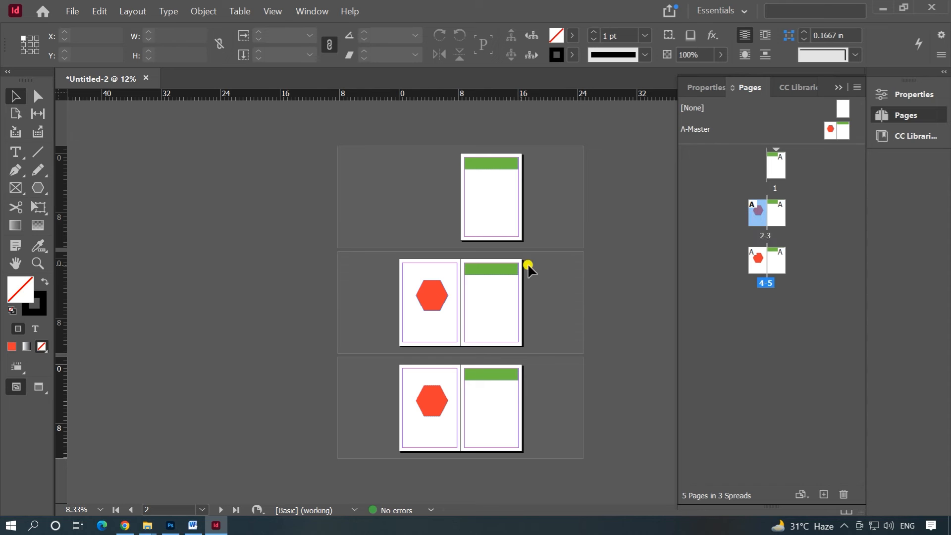
Step: Change the fill of page 2's hexagon to yellow
ctrl+shift+click(434, 296)
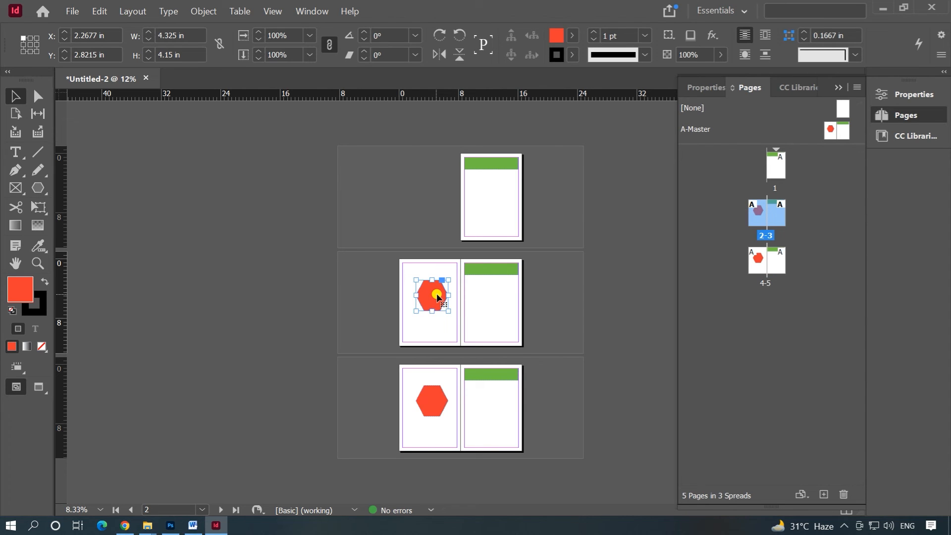
double_click(19, 290)
click(277, 187)
click(596, 161)
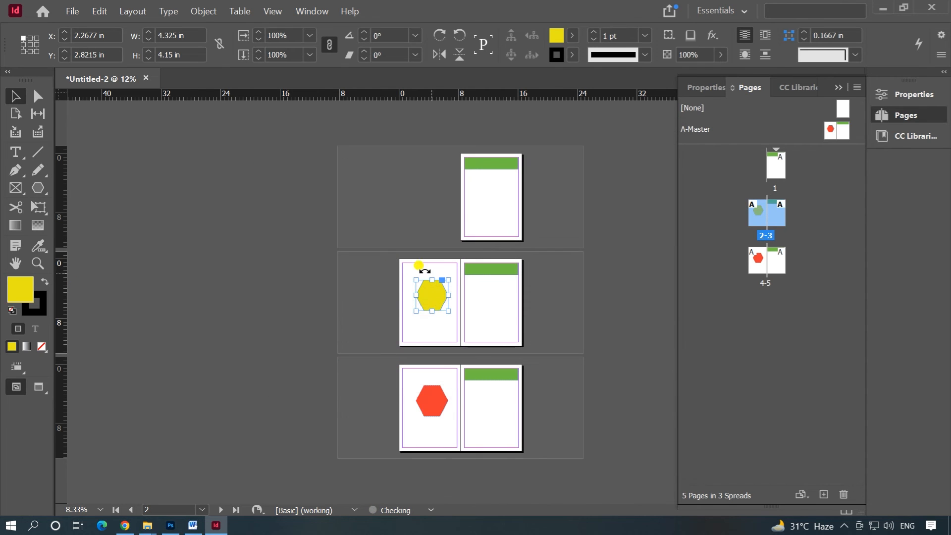
Step: Delete the overridden hexagon from page 2
click(406, 263)
click(443, 302)
key(Delete)
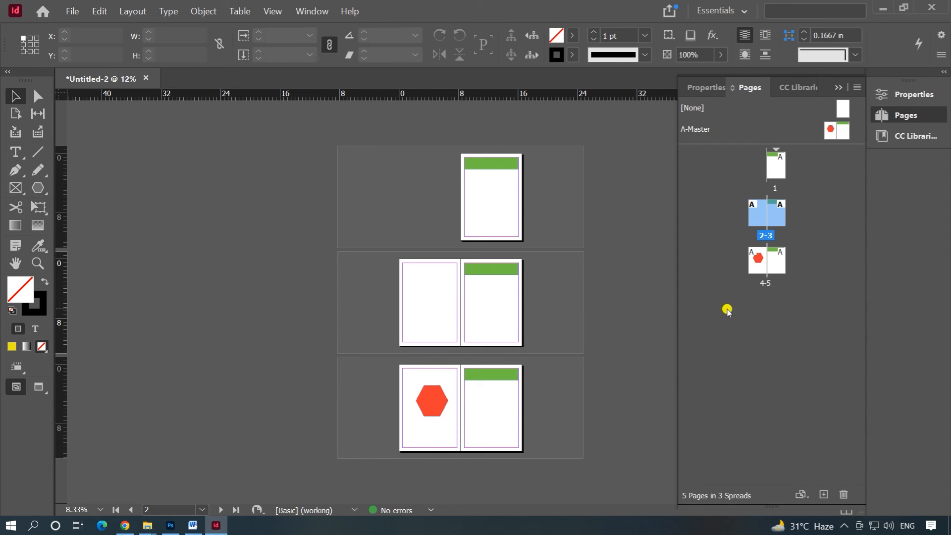
Step: Select page 5 and bring up its page commands
click(779, 260)
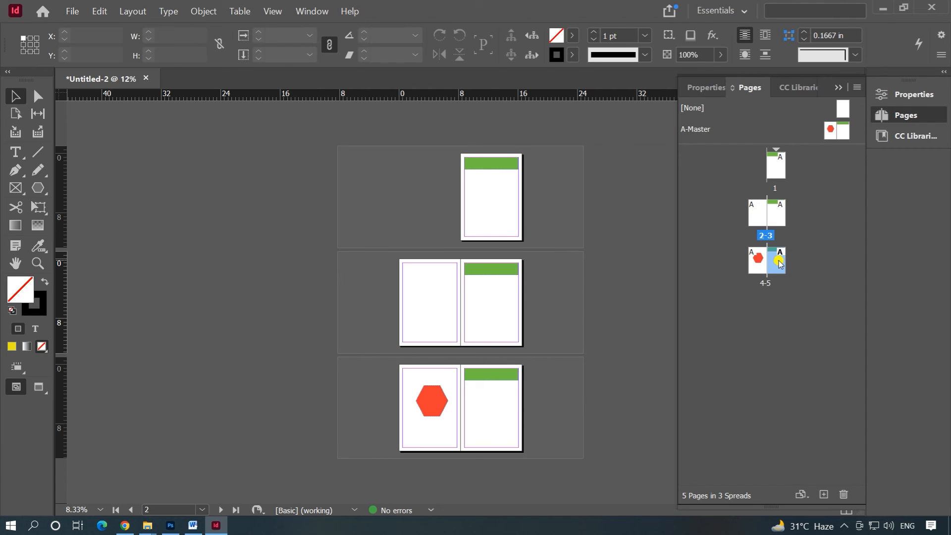
right_click(779, 261)
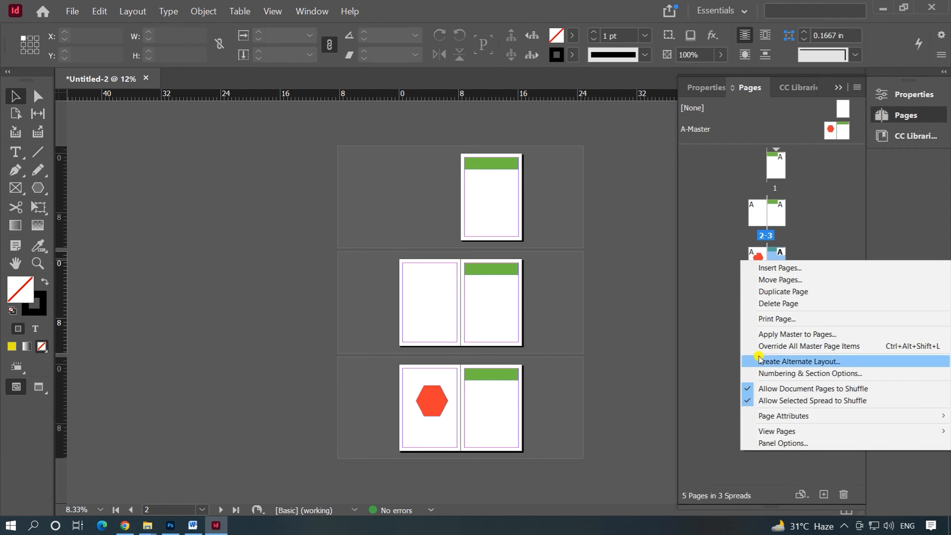